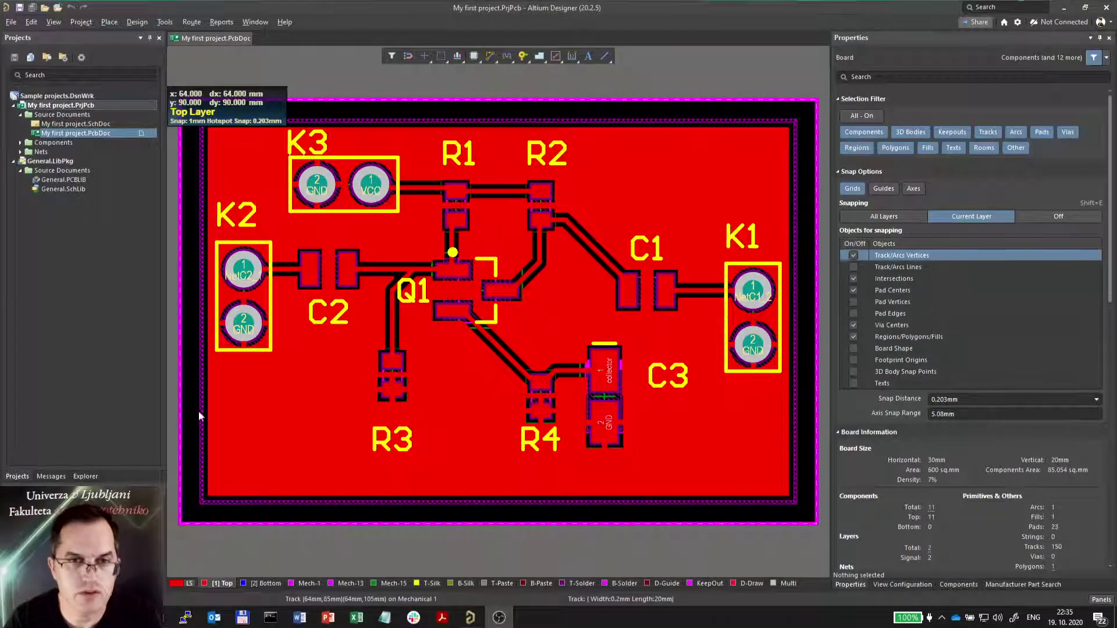
Run a full design rule check to produce a report with 3 rule violations.
click(159, 23)
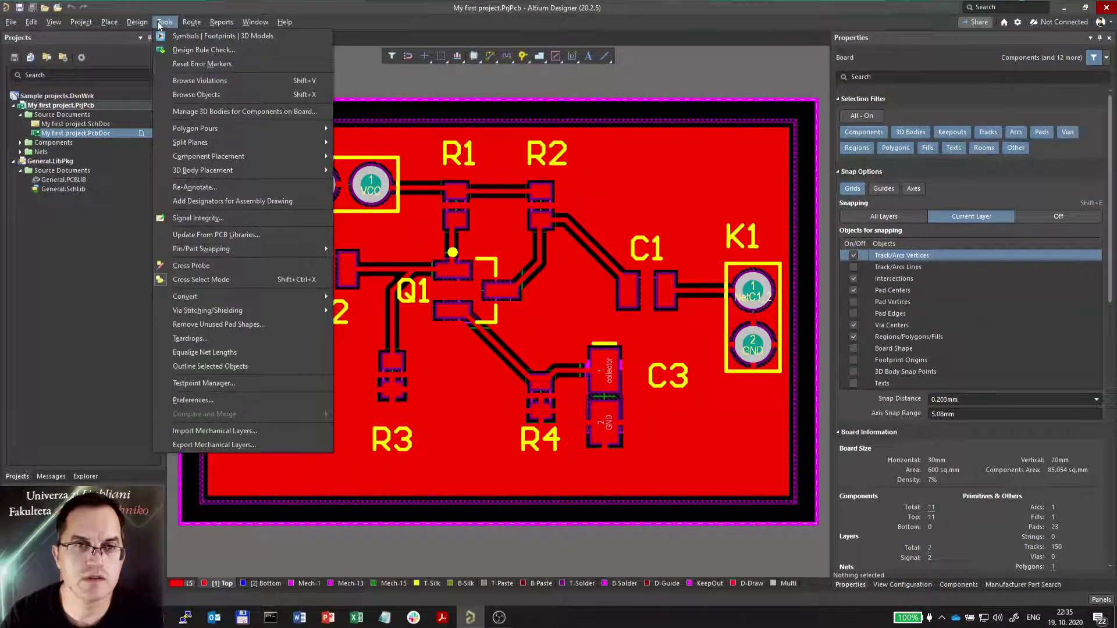
click(190, 50)
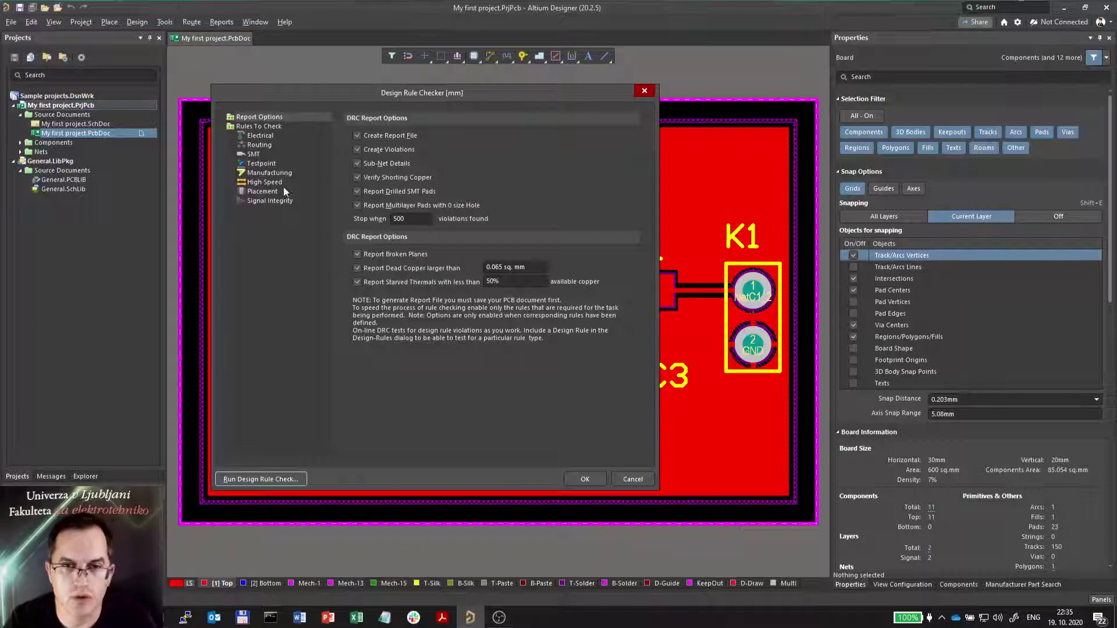
click(256, 480)
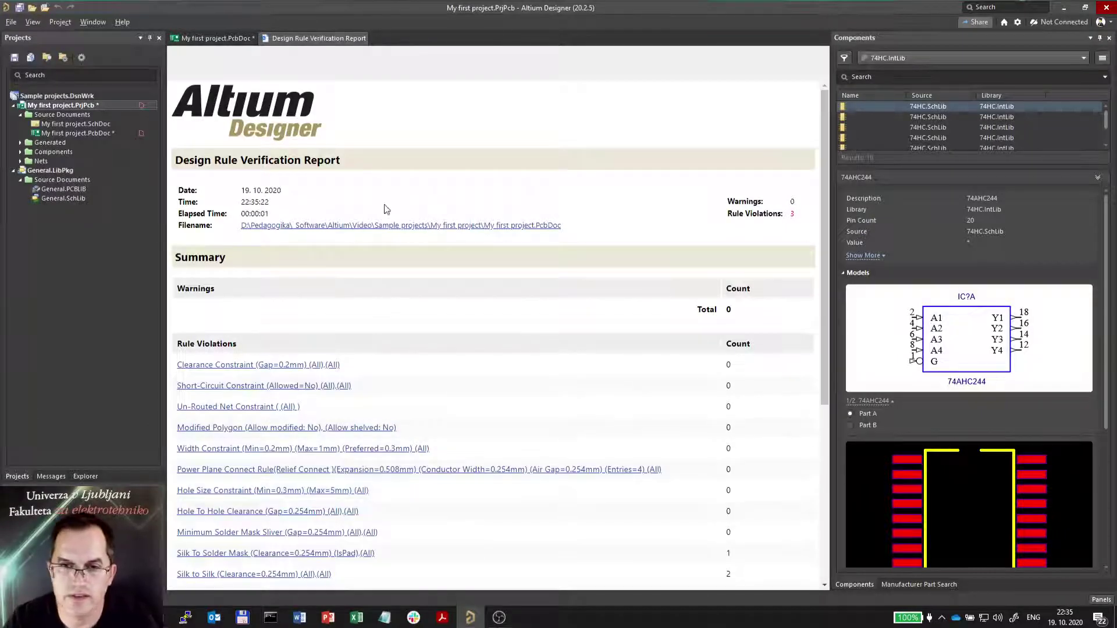
scroll(436, 543, down, 4)
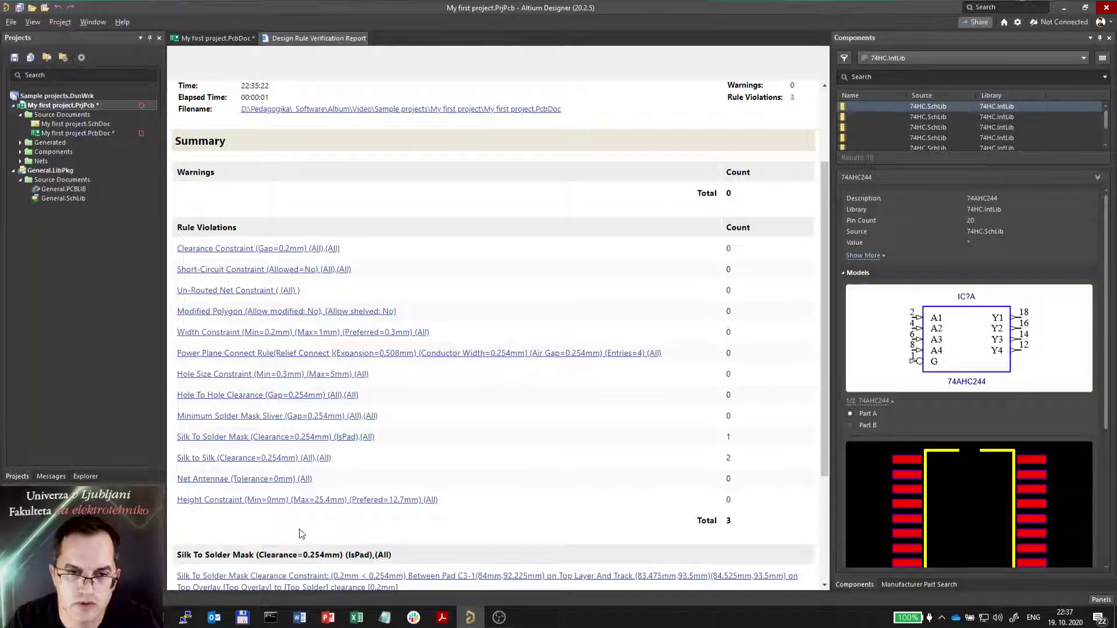
Scroll the report to the violation details for pad C3-1 and text K3.
scroll(314, 516, down, 3)
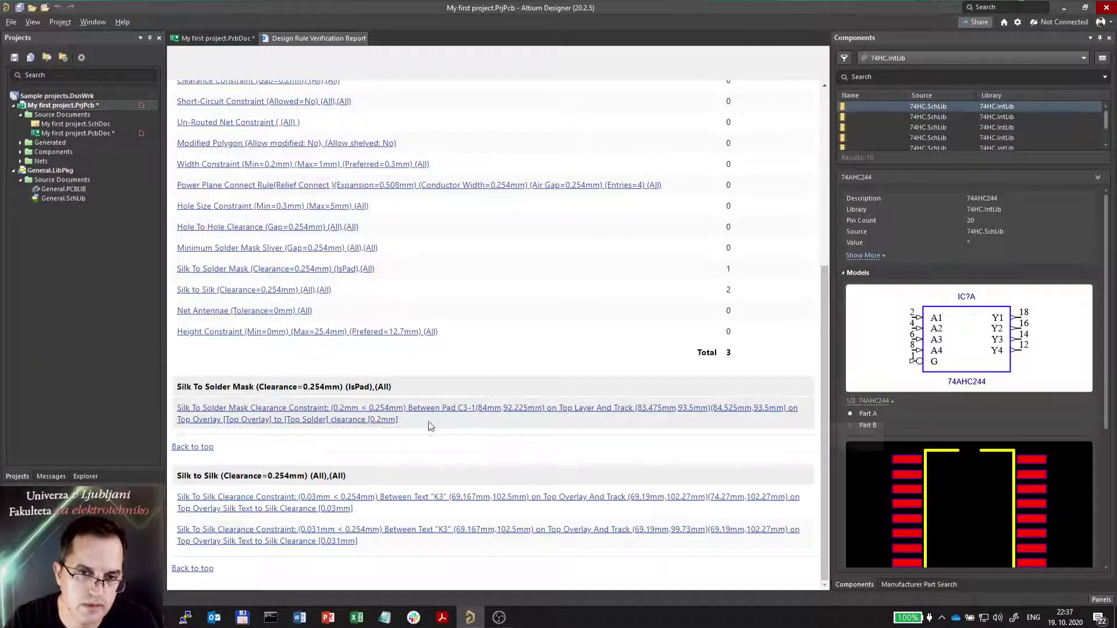
scroll(428, 431, up, 5)
scroll(428, 430, down, 5)
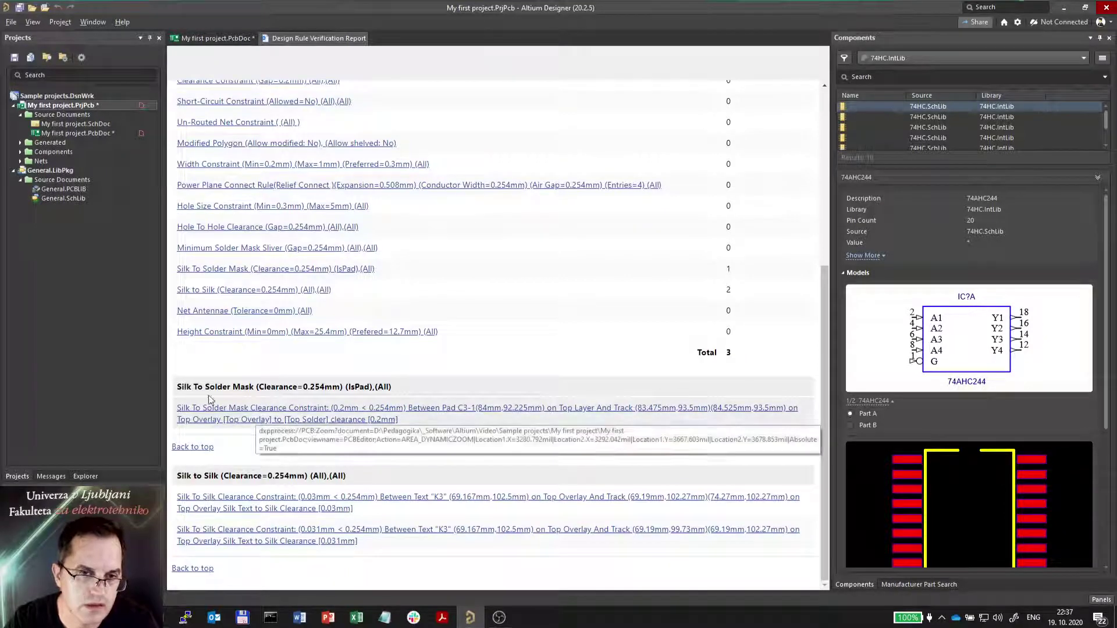
Jump to the silk-to-solder-mask violation and inspect capacitor C3 and the GND pour.
click(323, 414)
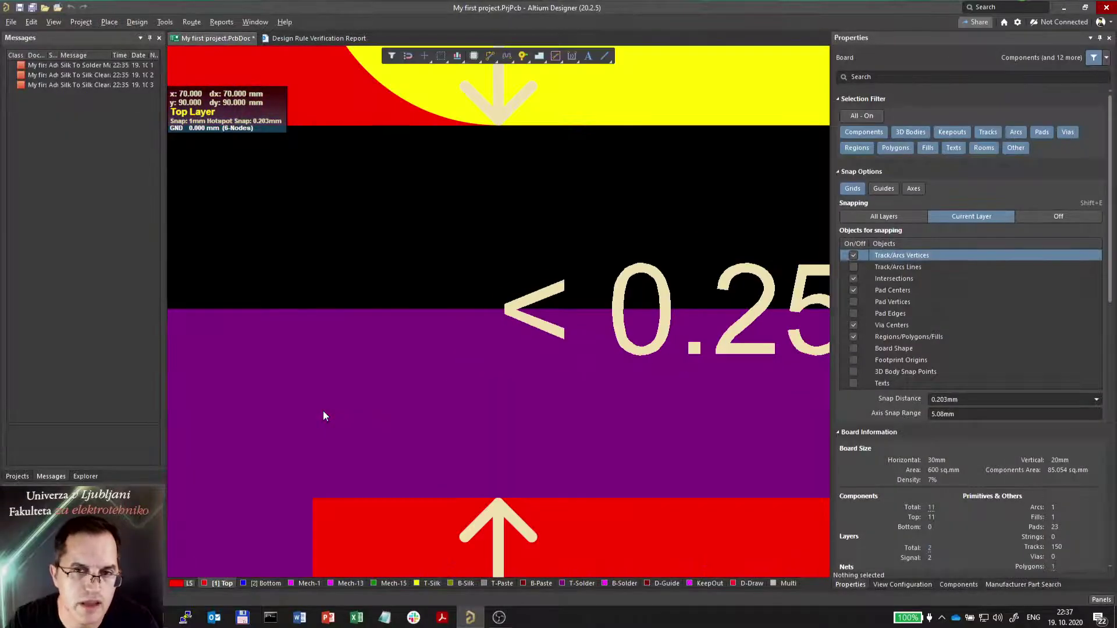
ctrl+scroll(407, 267, down, 5)
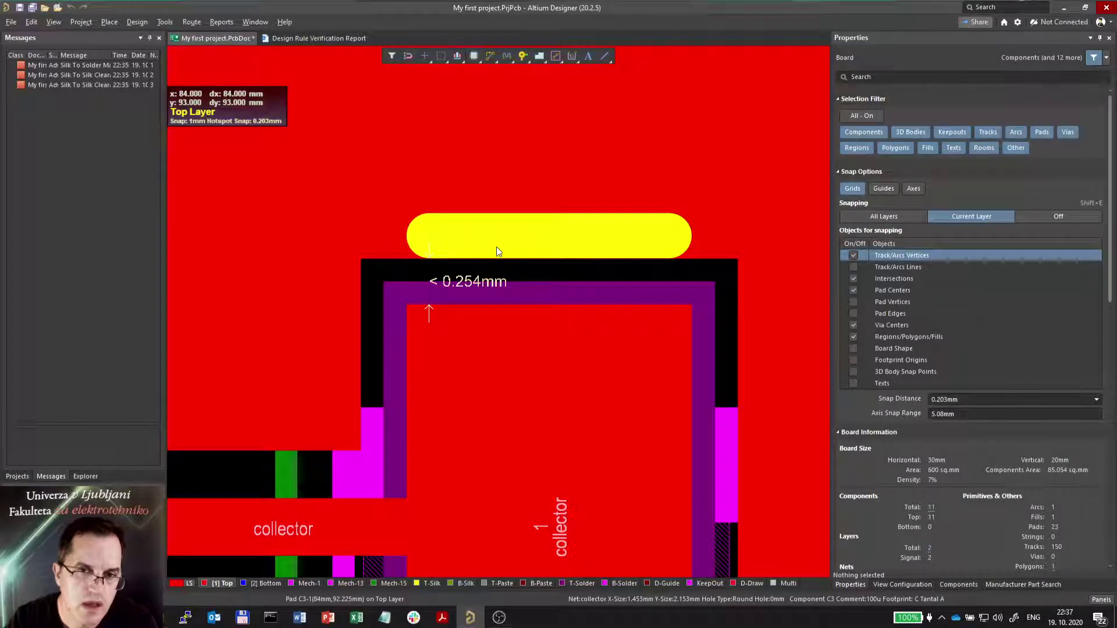
mouse_move(498, 231)
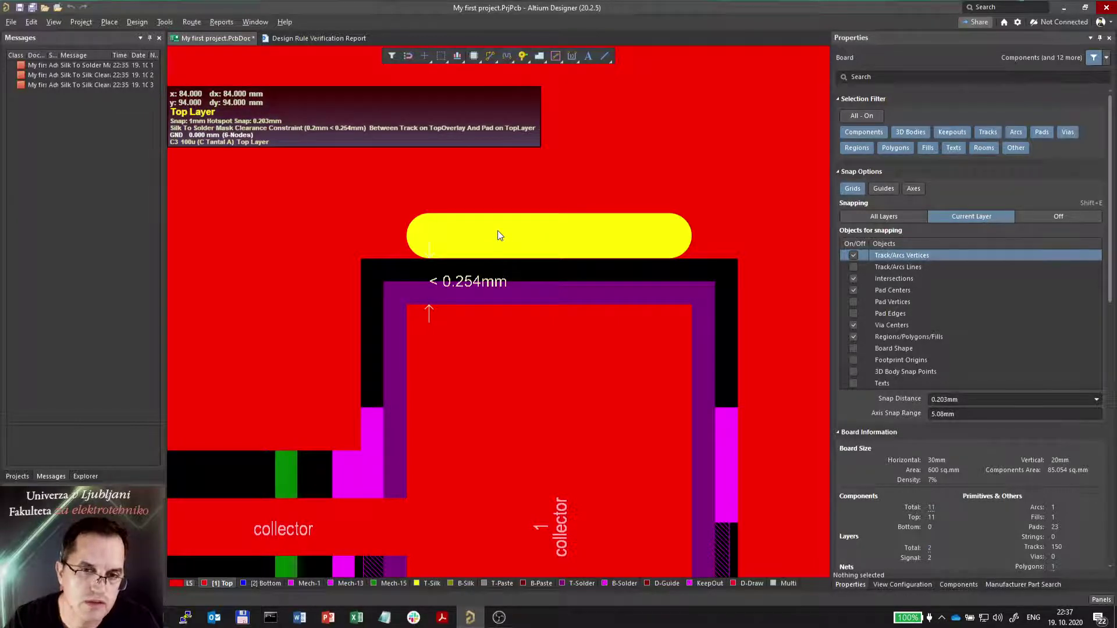
click(387, 372)
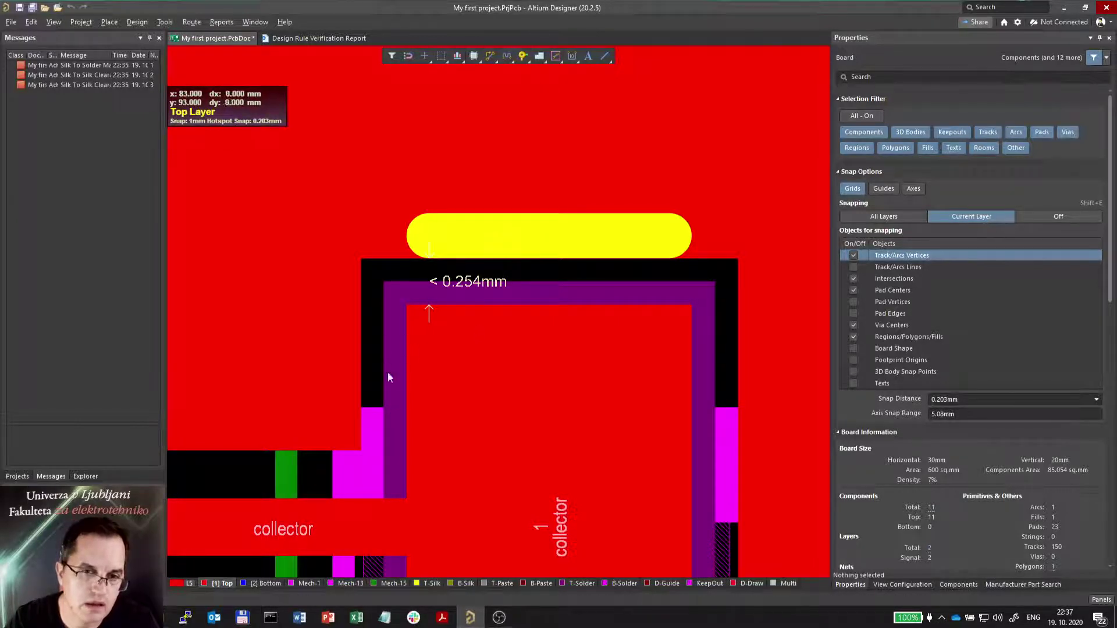
click(468, 376)
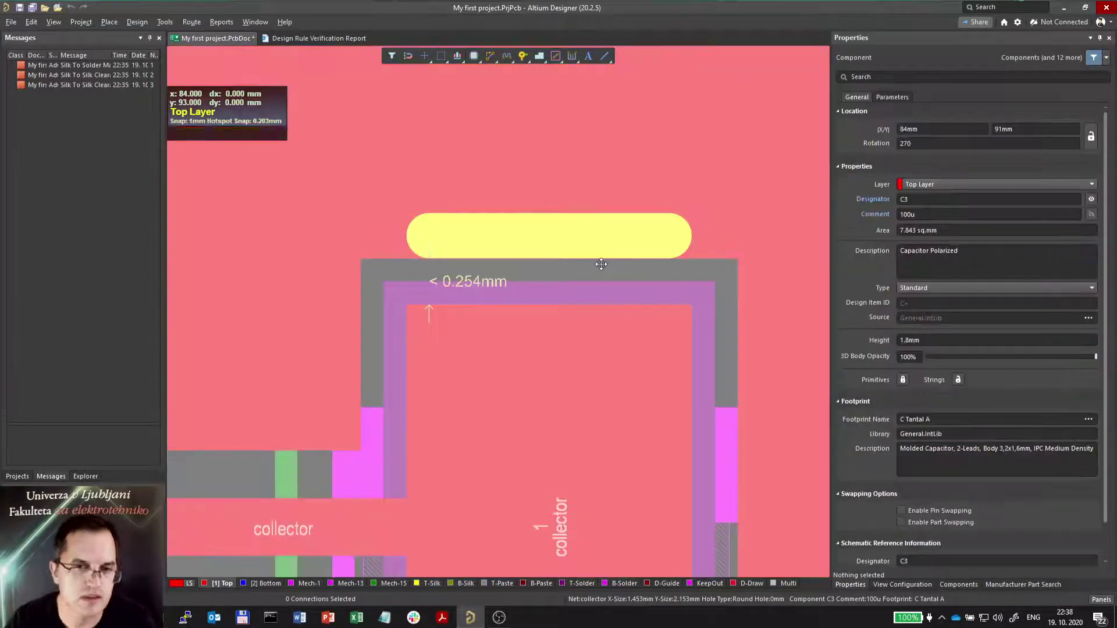
click(601, 265)
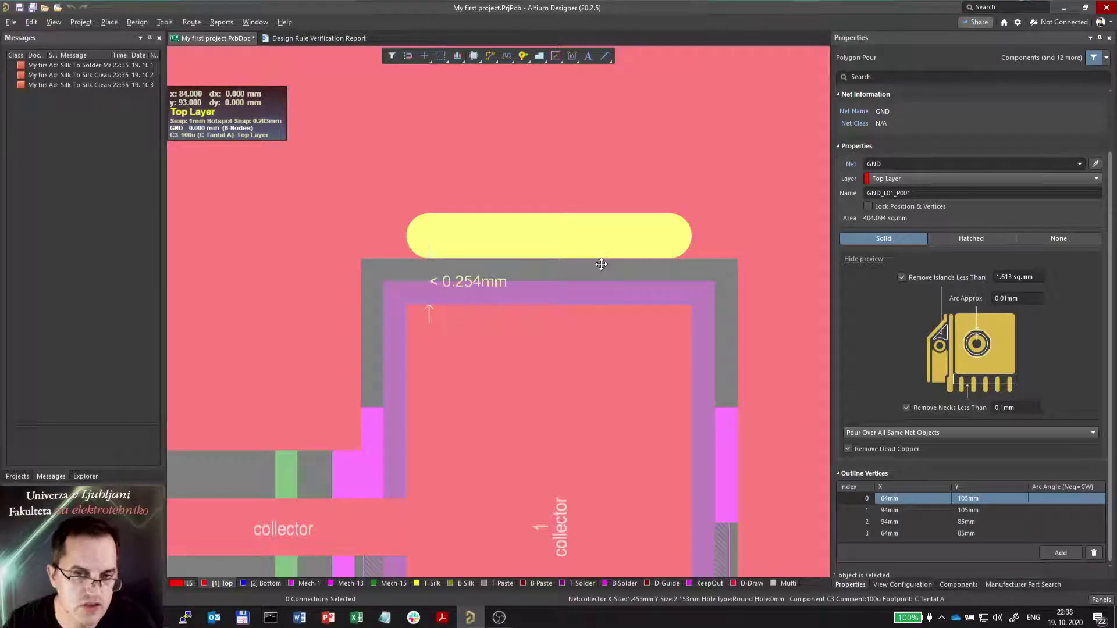
click(457, 210)
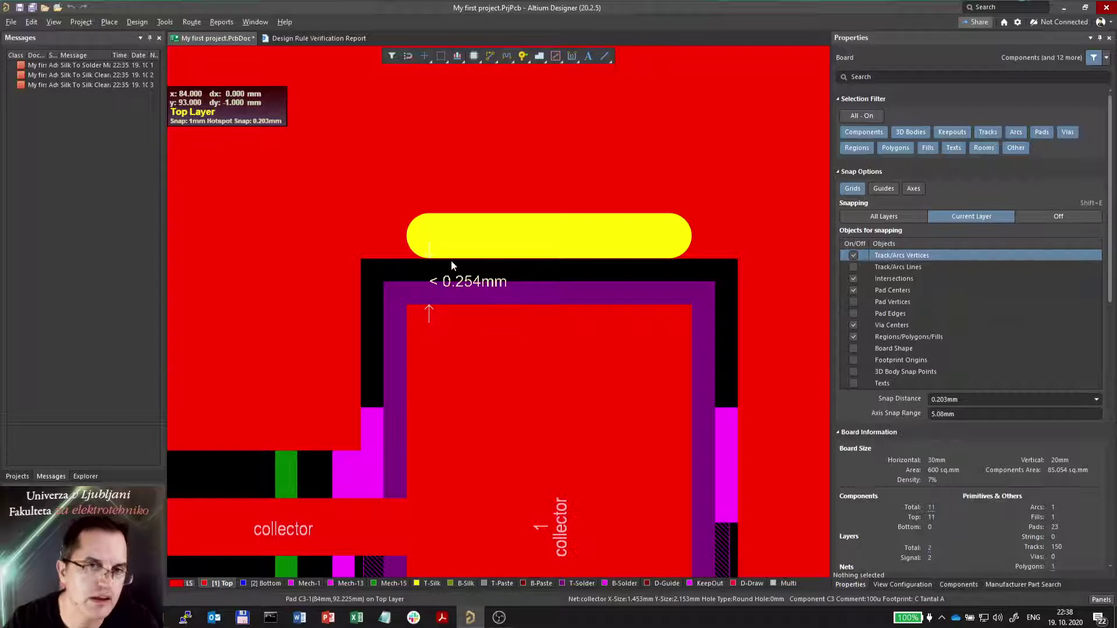
Open the PCB Rules and Constraints Editor from the Design menu.
click(137, 22)
click(188, 86)
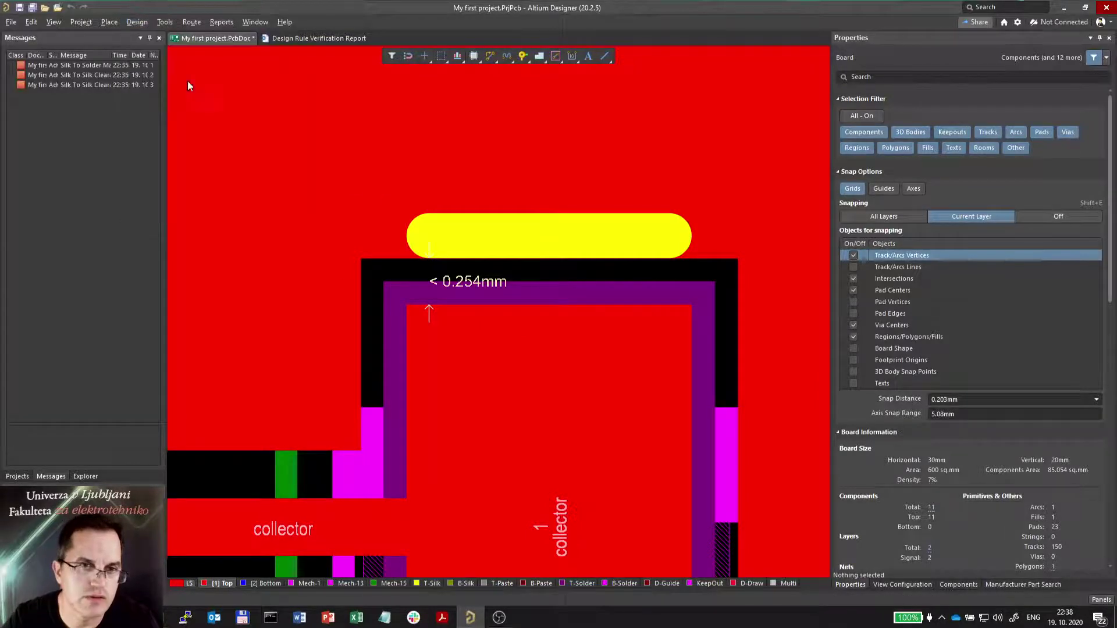
scroll(277, 302, down, 1)
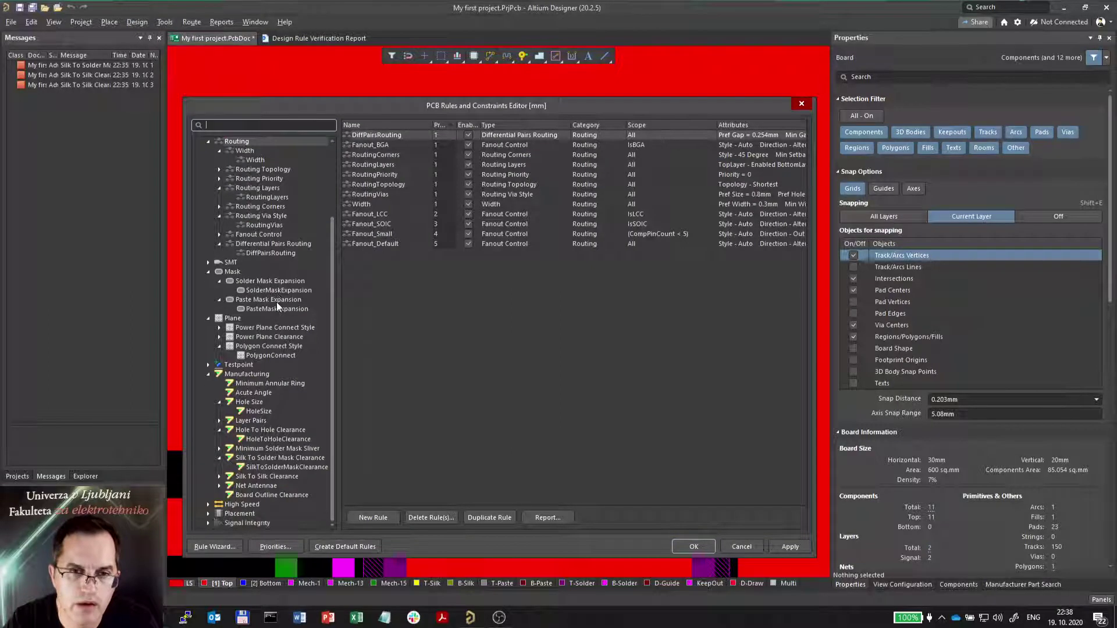
Set the SilkToSolderMaskClearance minimum to 0.2 mm and apply the rule.
click(265, 468)
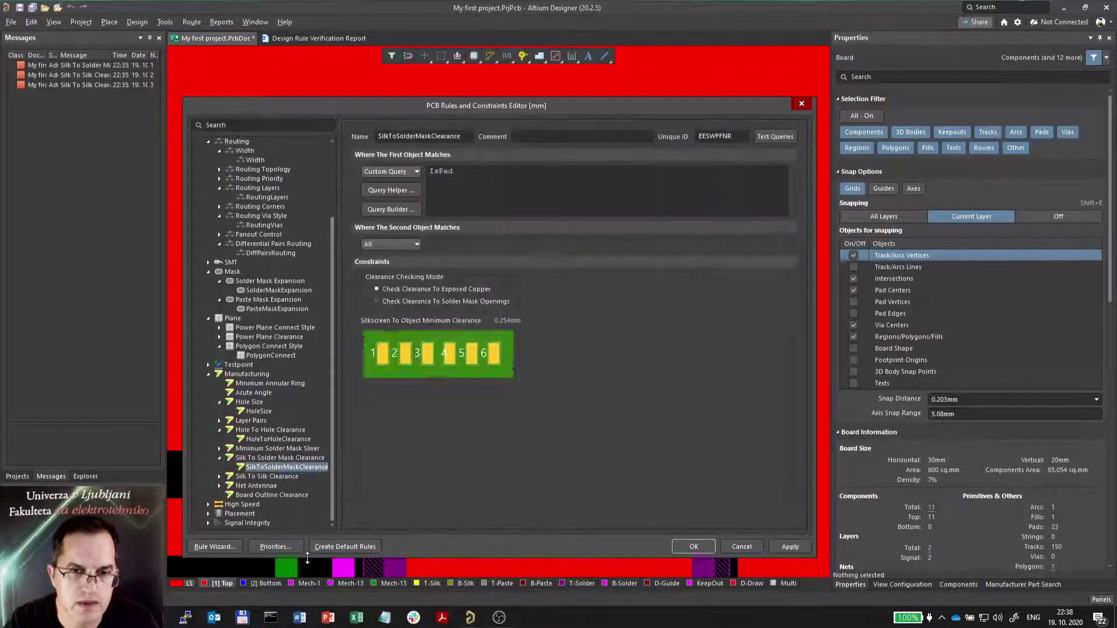
click(498, 320)
text(0.2)
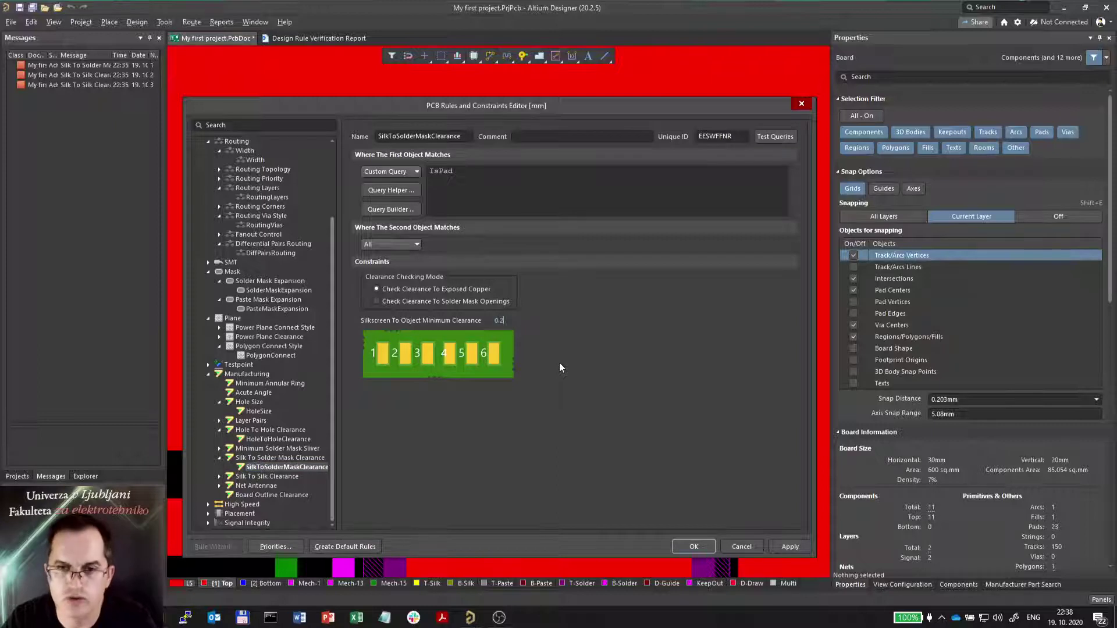
click(560, 367)
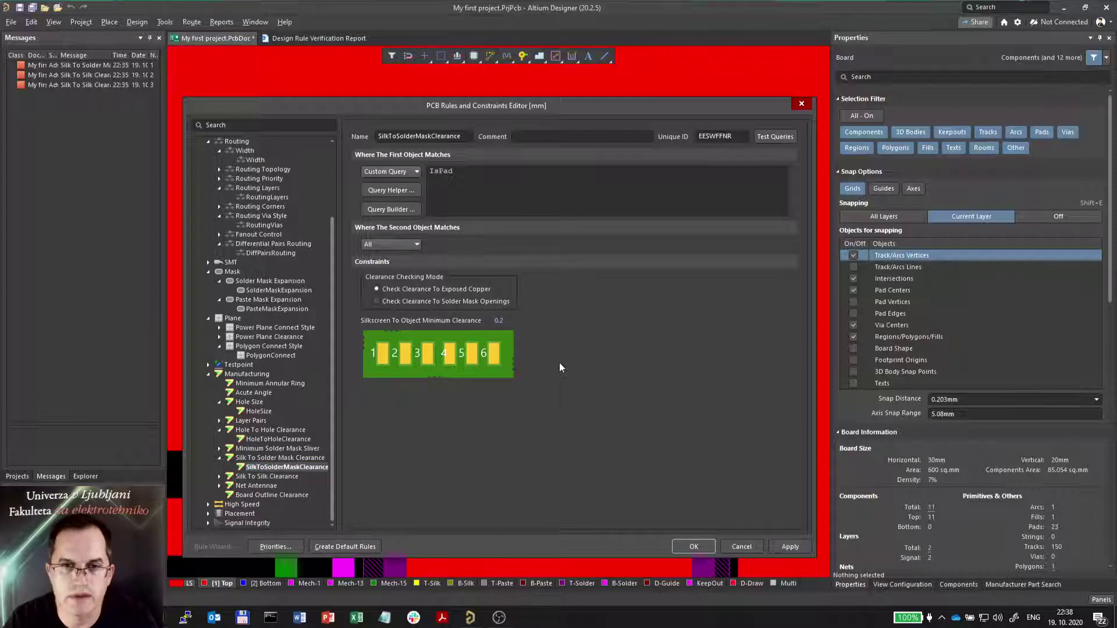
click(693, 547)
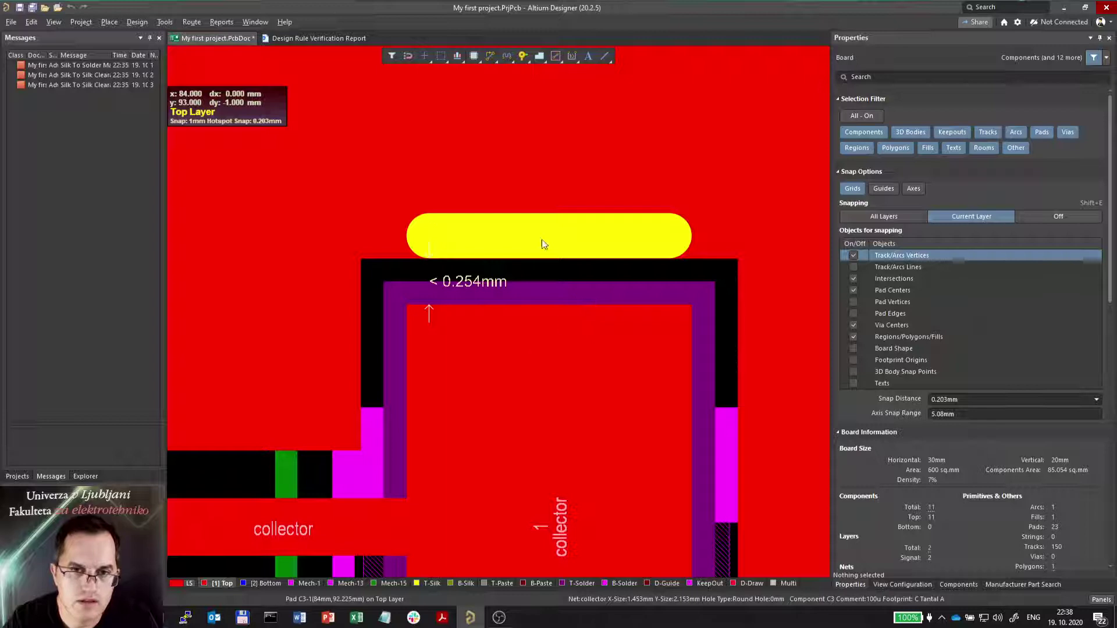
Go from the report's violation link to K3 and drag its designator left of the connector.
click(348, 38)
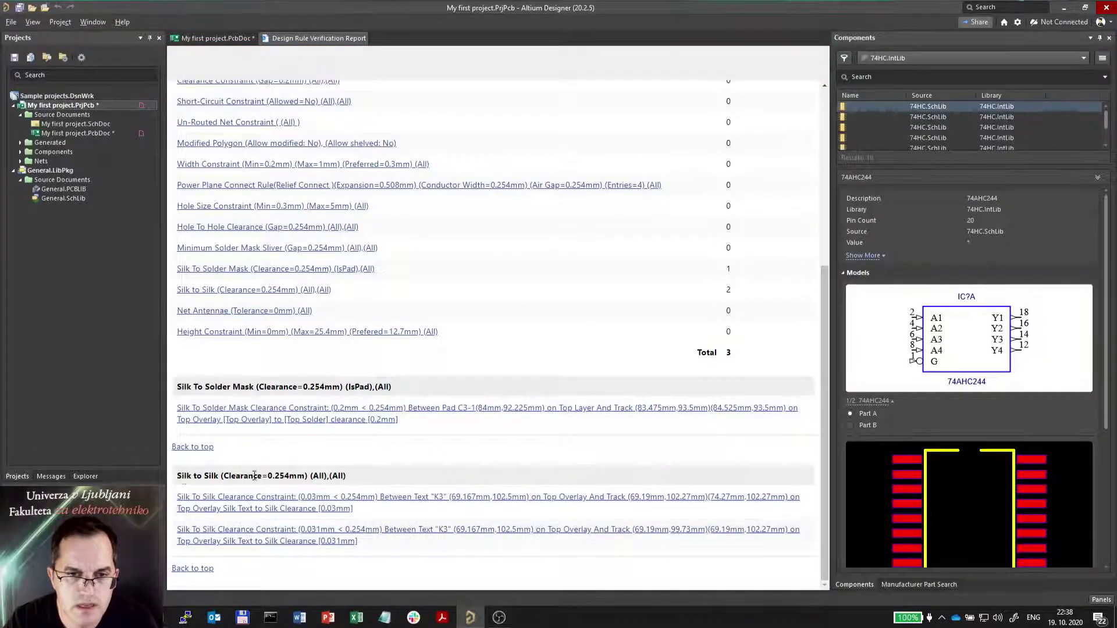
click(314, 541)
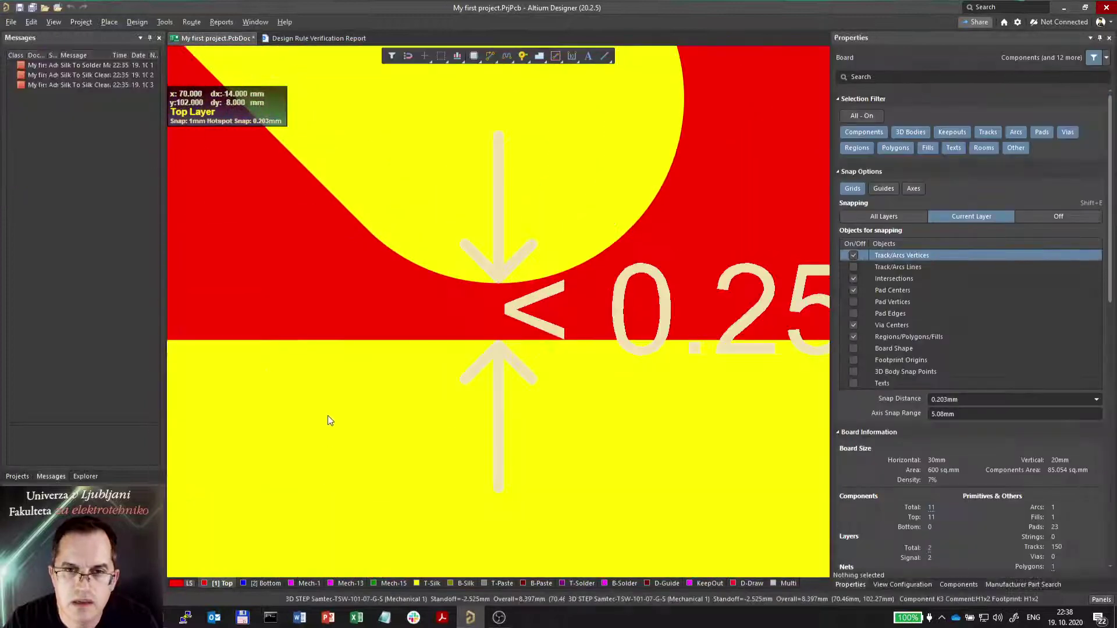
ctrl+scroll(414, 319, down, 5)
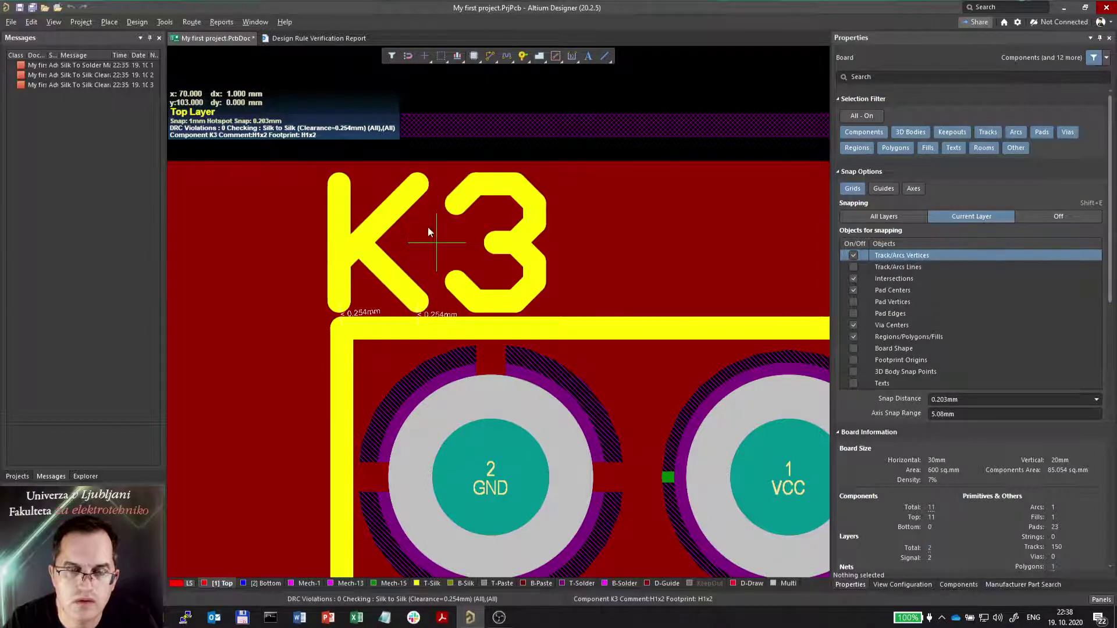
ctrl+scroll(428, 227, down, 2)
drag(547, 219, 398, 257)
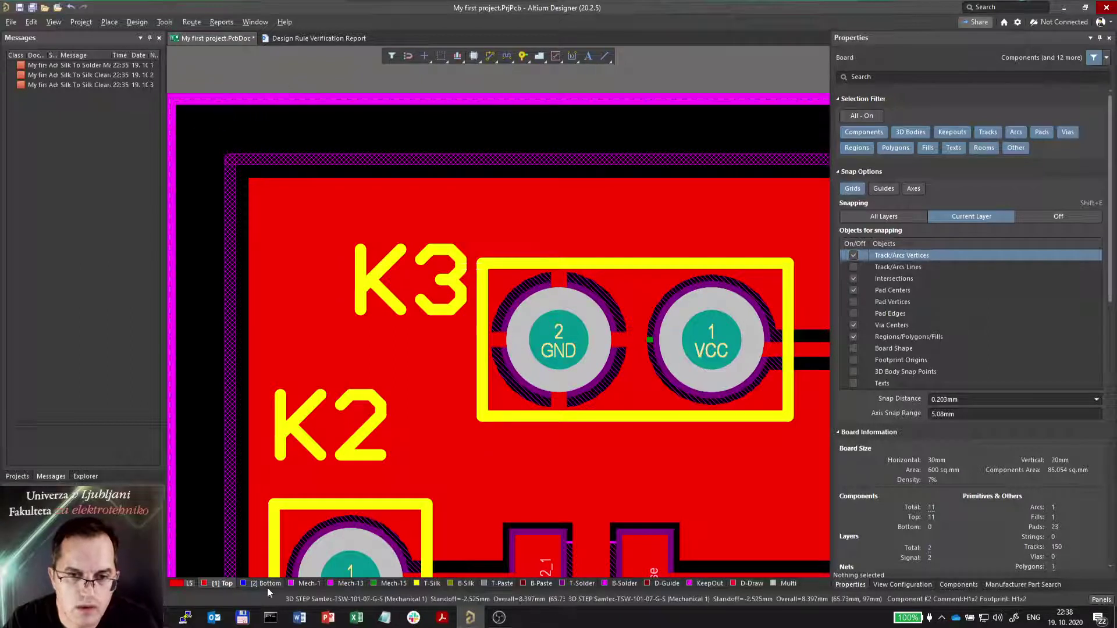
Recheck the remaining Silk To Silk violation links around the moved K3 designator.
click(332, 39)
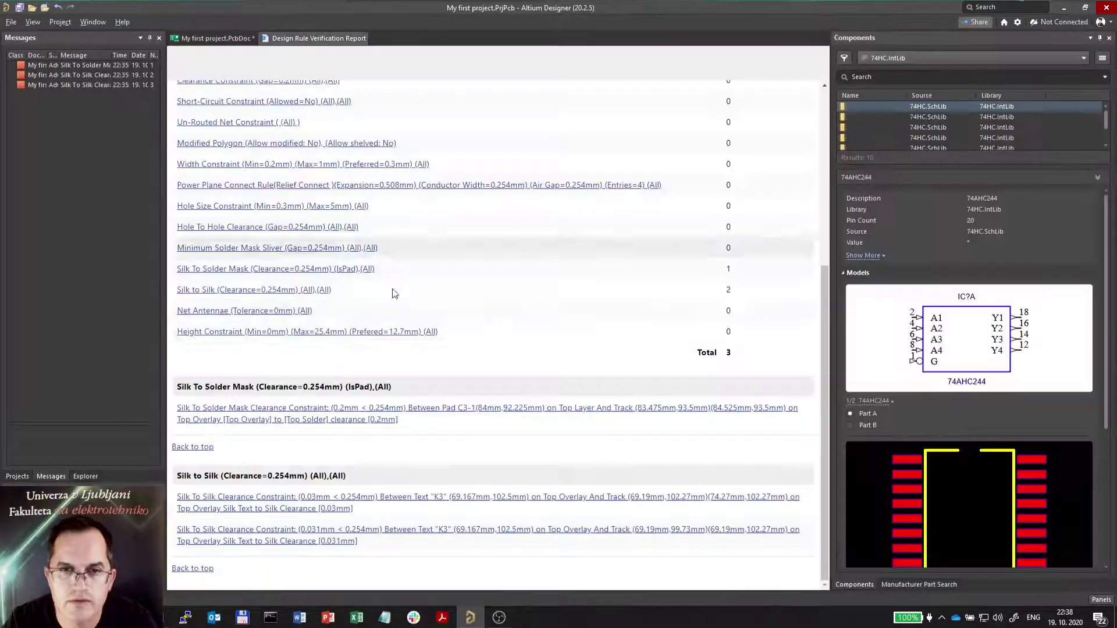
click(368, 560)
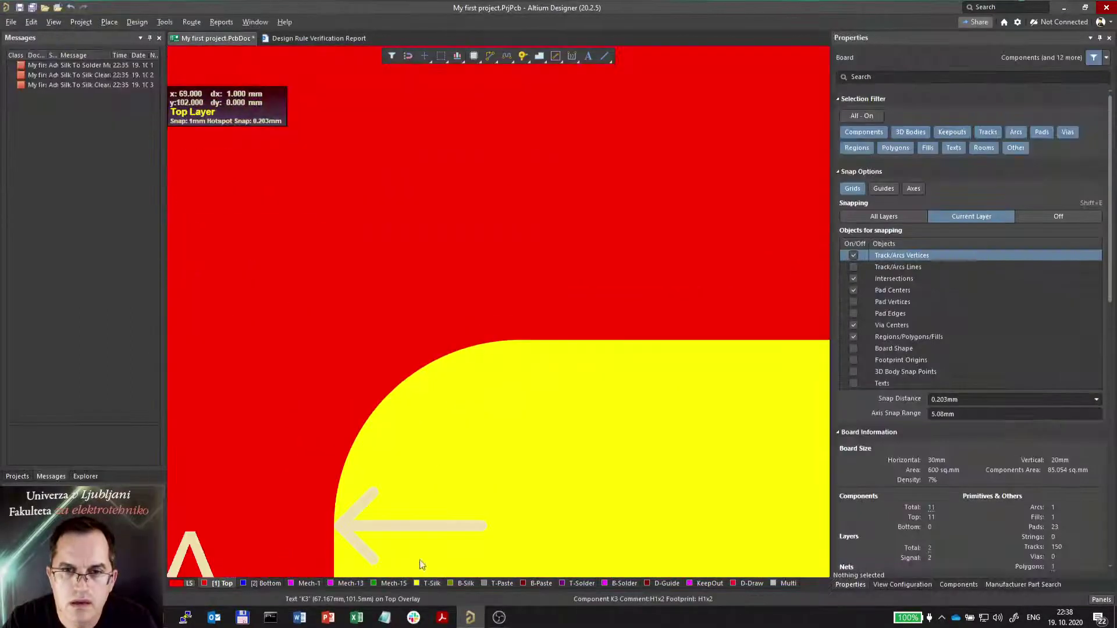
ctrl+scroll(474, 274, down, 6)
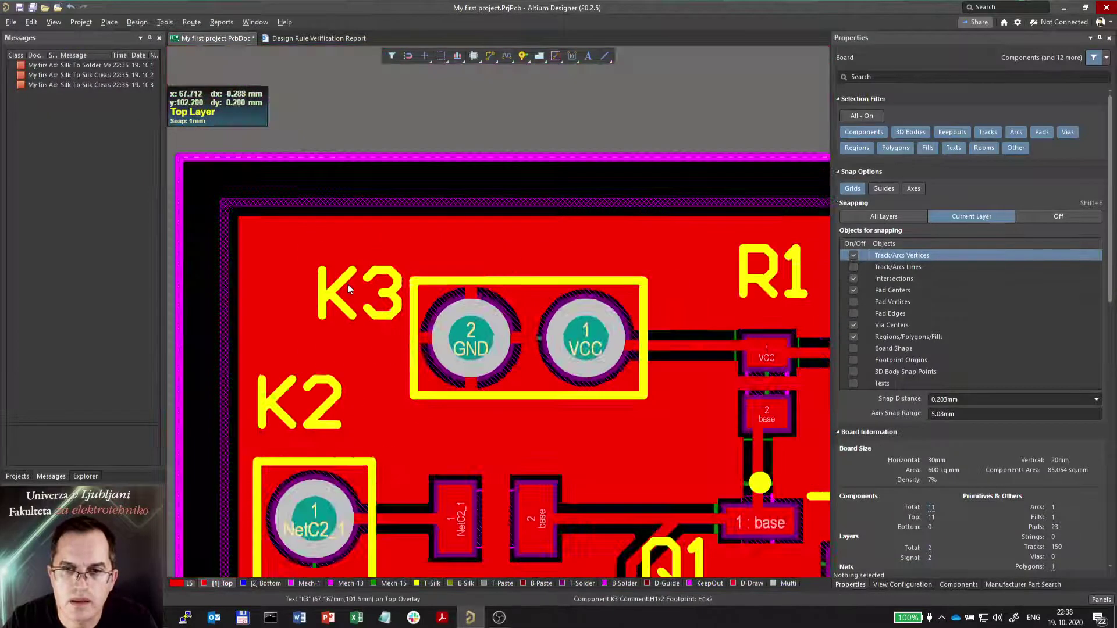
ctrl+scroll(348, 292, up, 4)
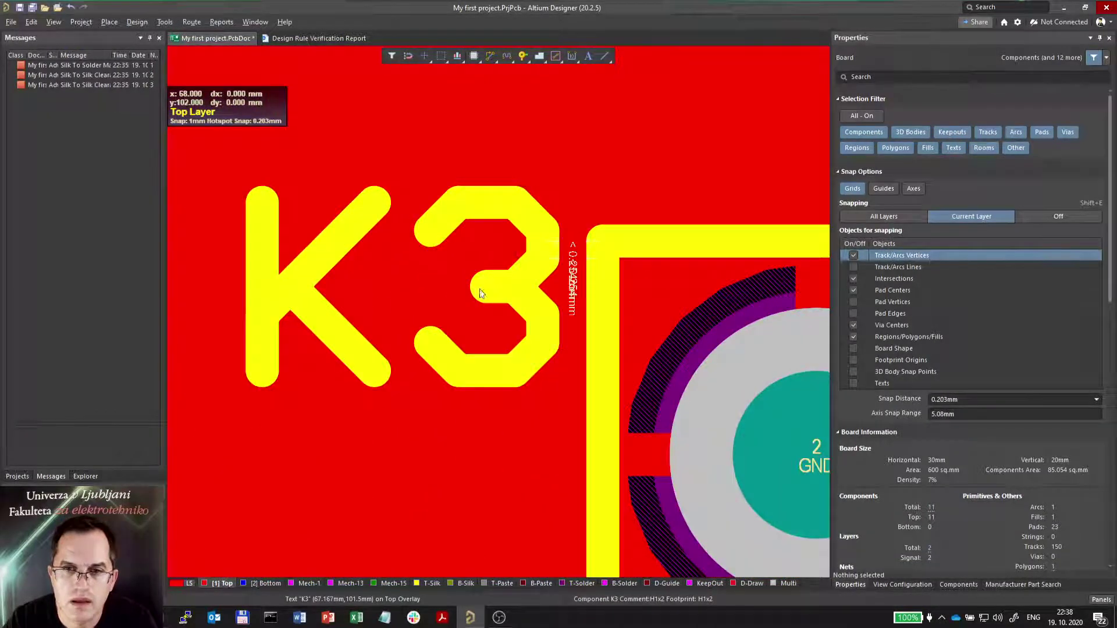
ctrl+scroll(452, 259, down, 6)
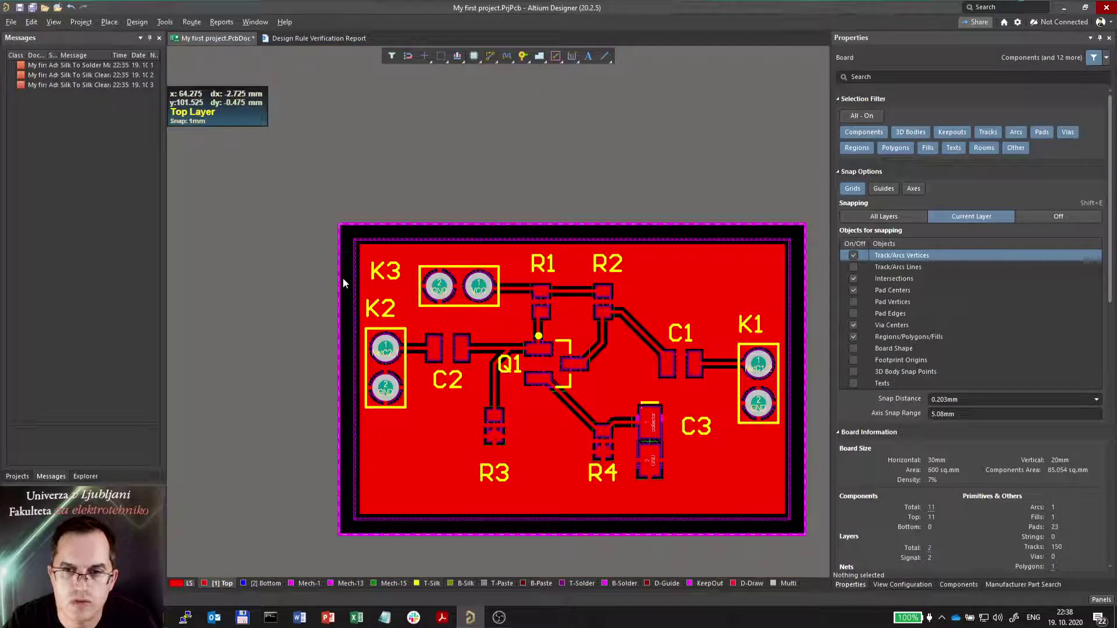
click(319, 38)
click(341, 541)
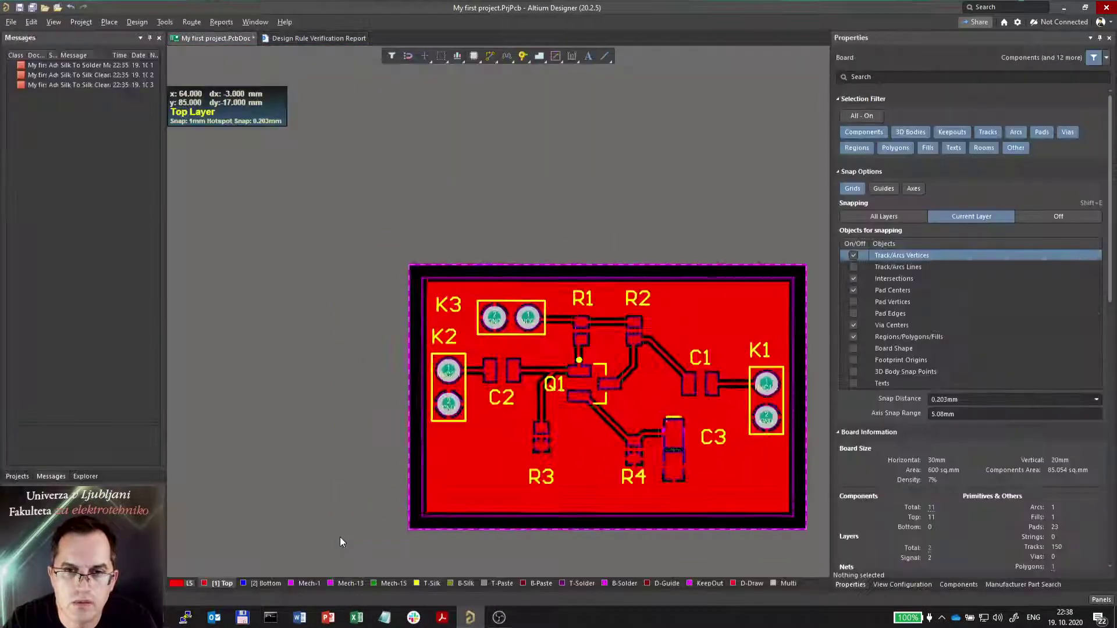
ctrl+scroll(480, 312, down, 8)
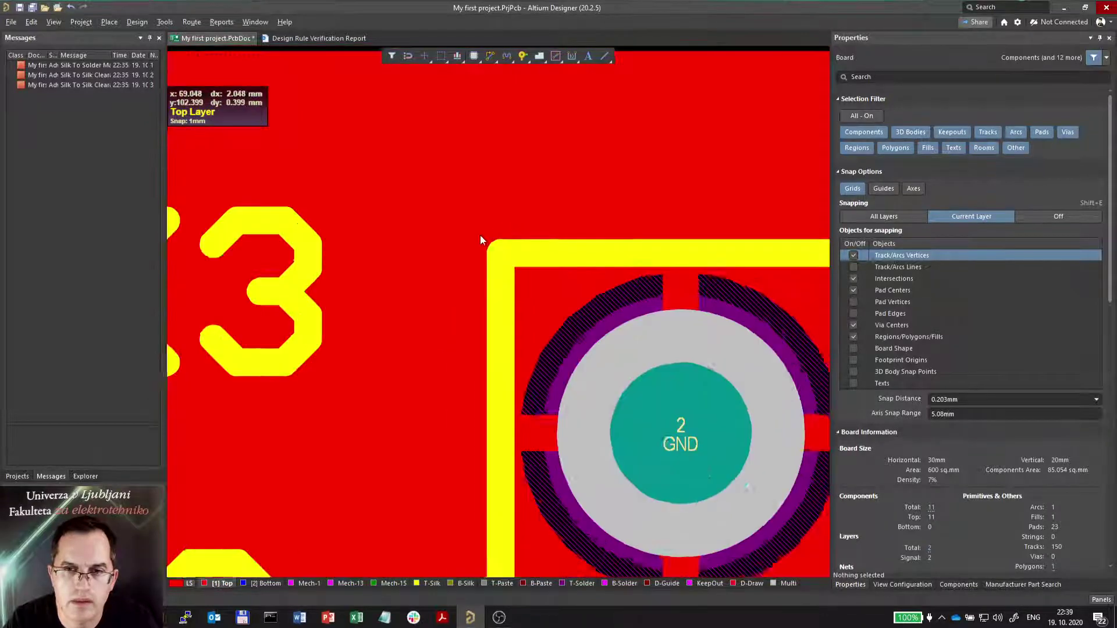
Re-run the design rule check to regenerate the verification report.
ctrl+scroll(365, 274, down, 3)
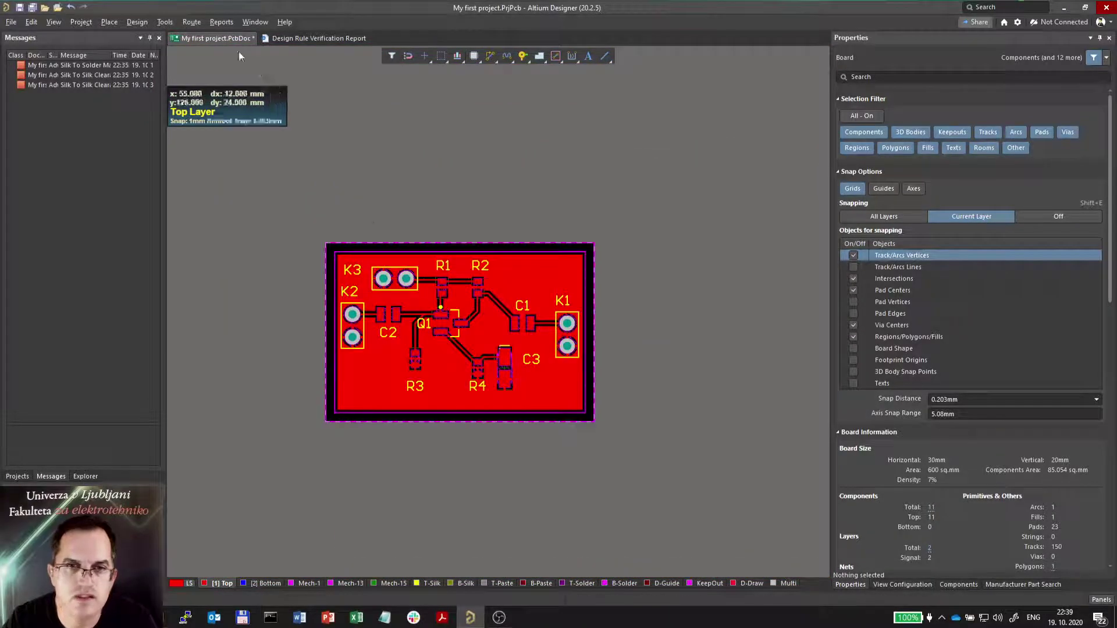
click(165, 22)
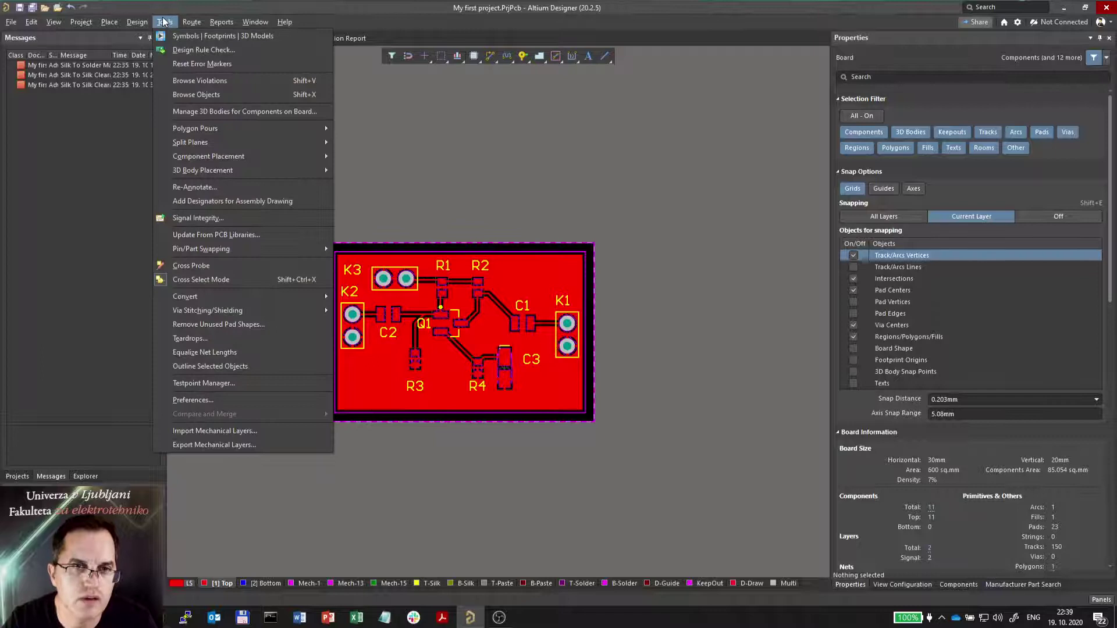
click(192, 50)
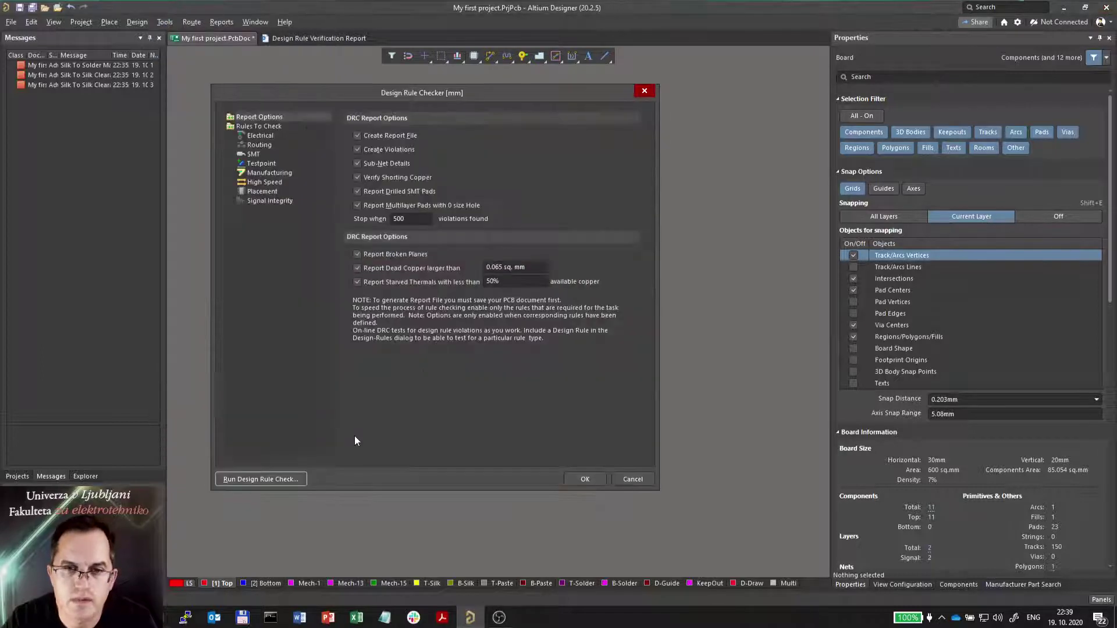
click(261, 479)
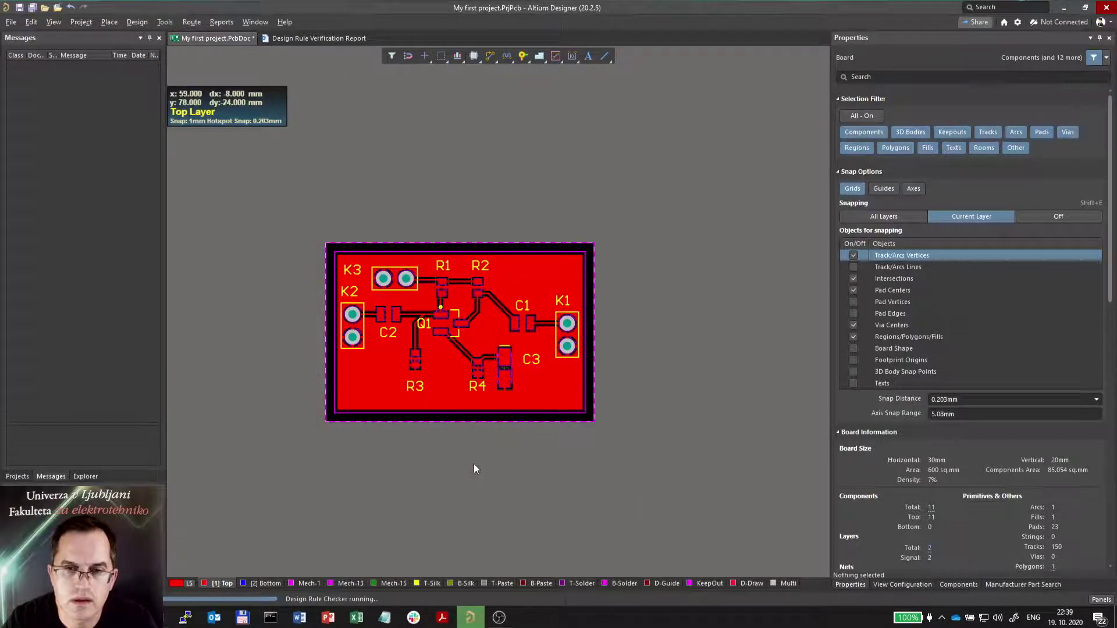